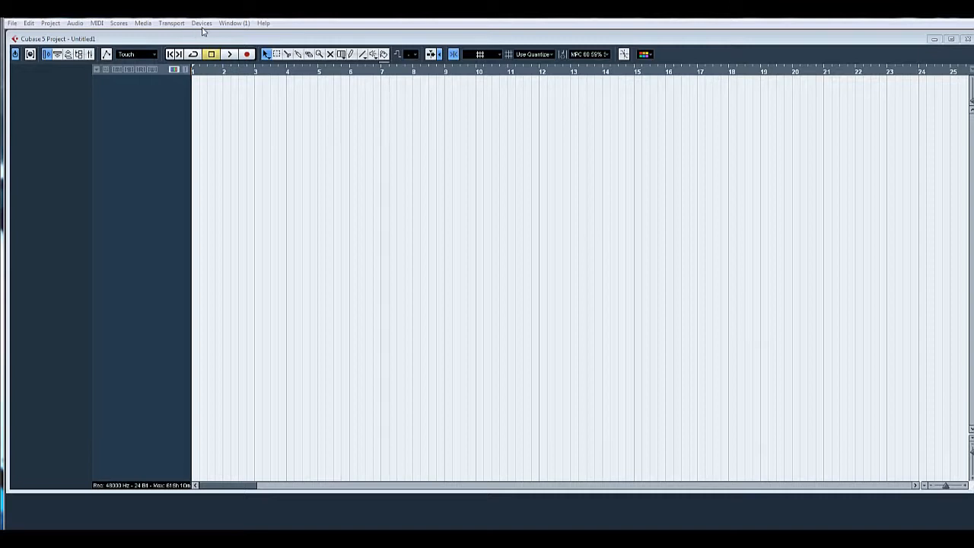
Step: Examine the MIDI Port Setup in the device settings, including the display names given to the output ports
left_click(202, 24)
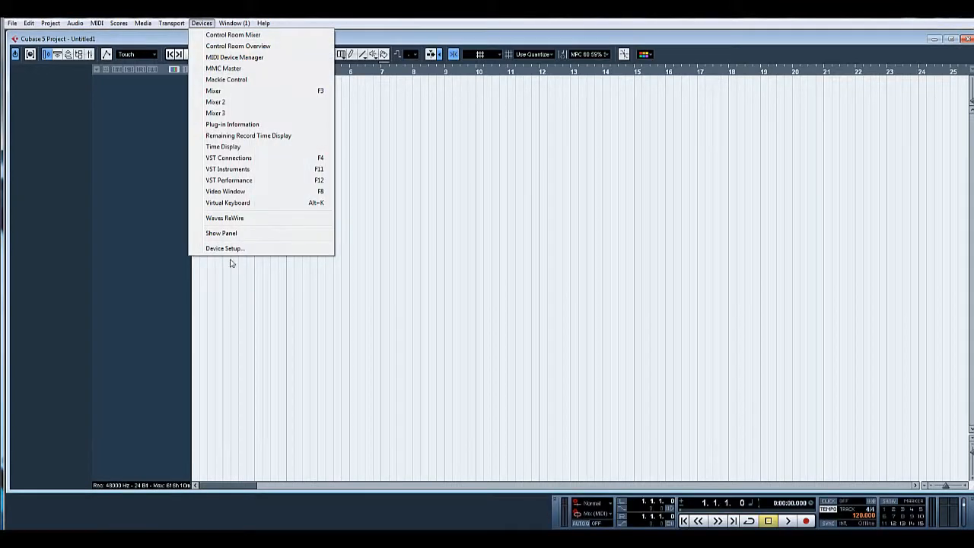
left_click(223, 248)
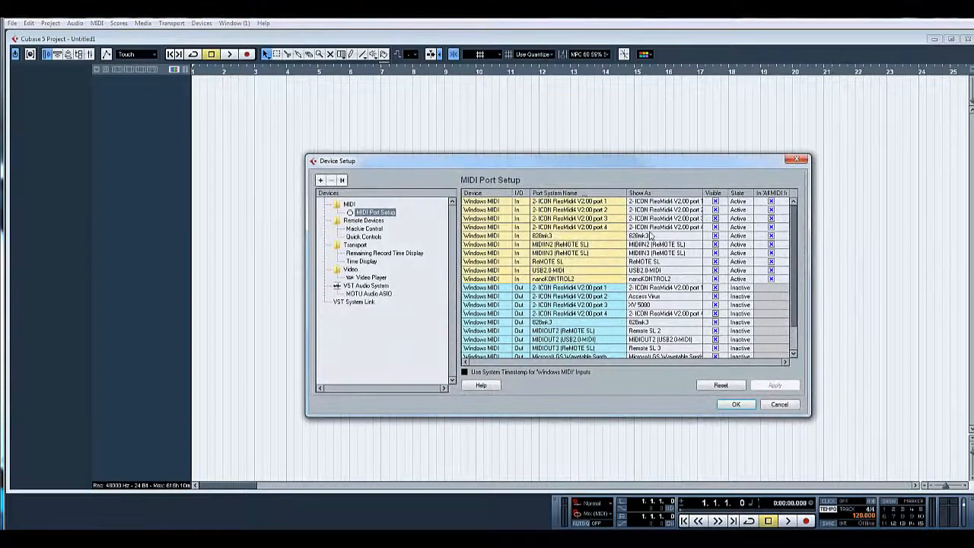
left_click_drag(560, 160, 510, 129)
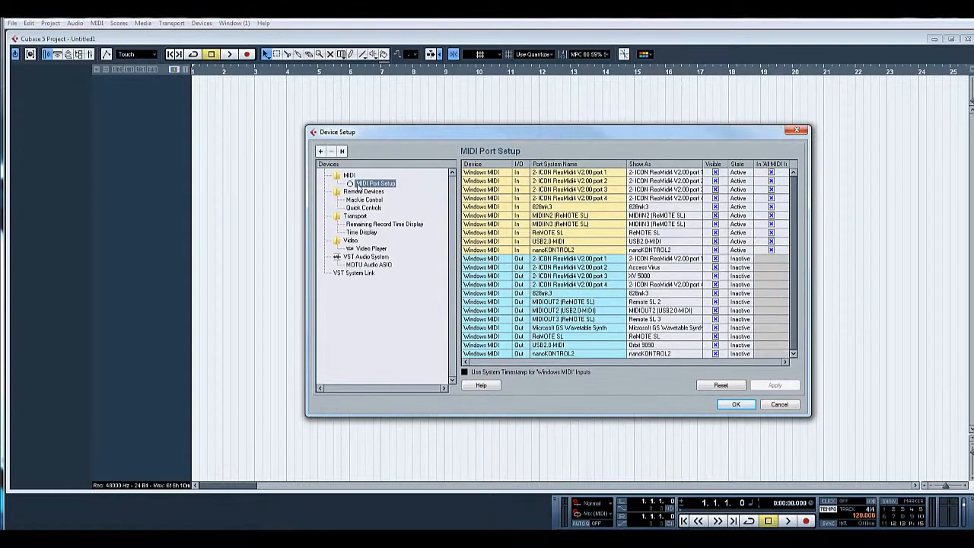
left_click(349, 175)
left_click(373, 185)
double_click(663, 271)
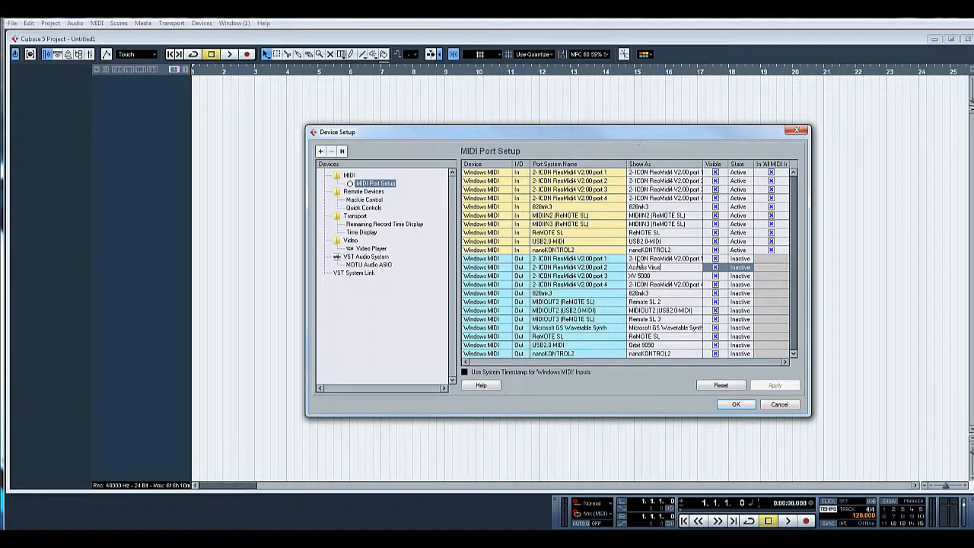
left_click(737, 404)
Step: Add one MIDI track to the empty project
right_click(134, 147)
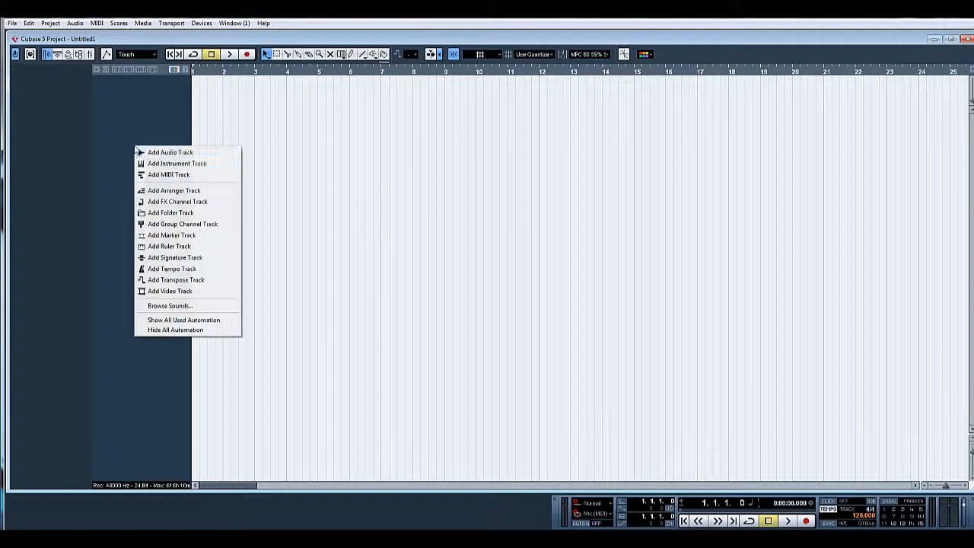
left_click(182, 174)
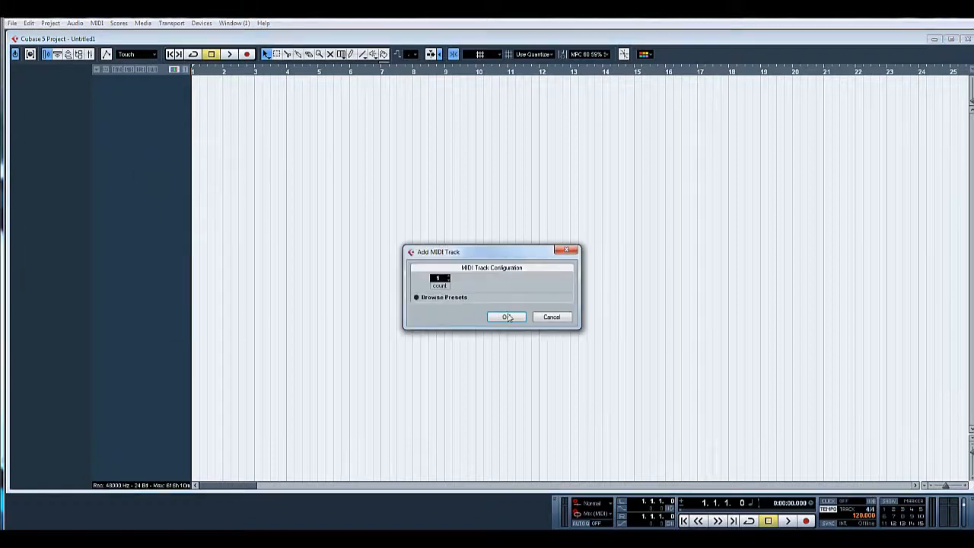
left_click(508, 317)
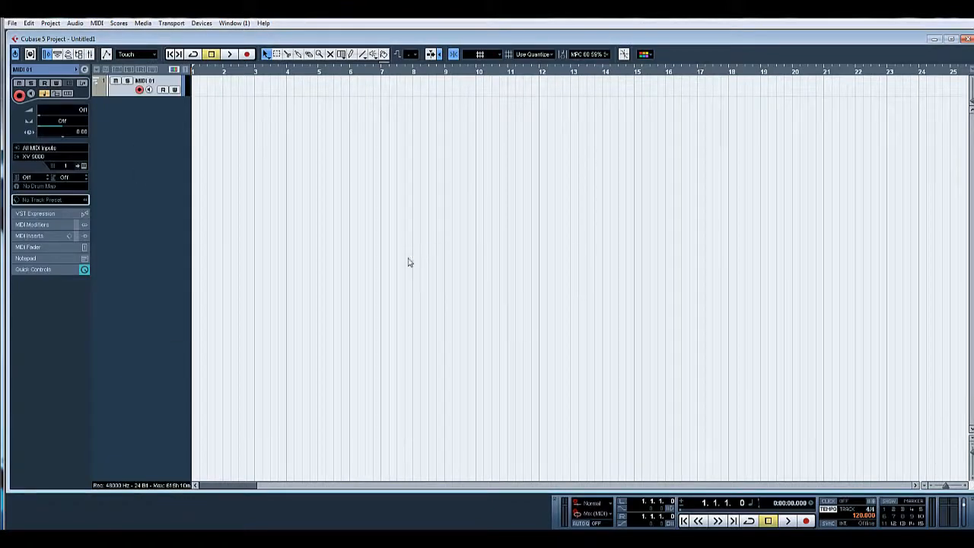
Step: Set the new MIDI track's output to Not Connected and its input to ReMOTE SL
left_click(43, 164)
left_click(38, 165)
left_click(47, 150)
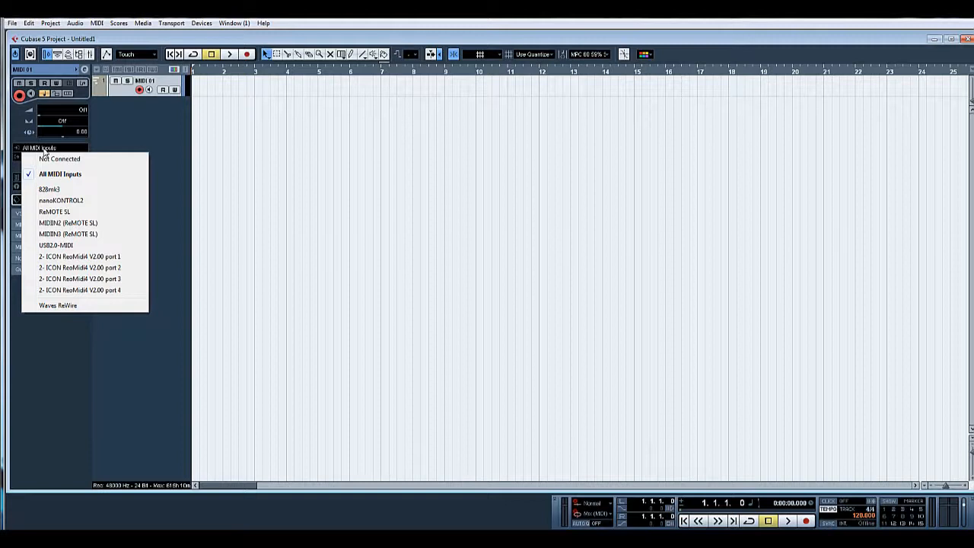
left_click(66, 212)
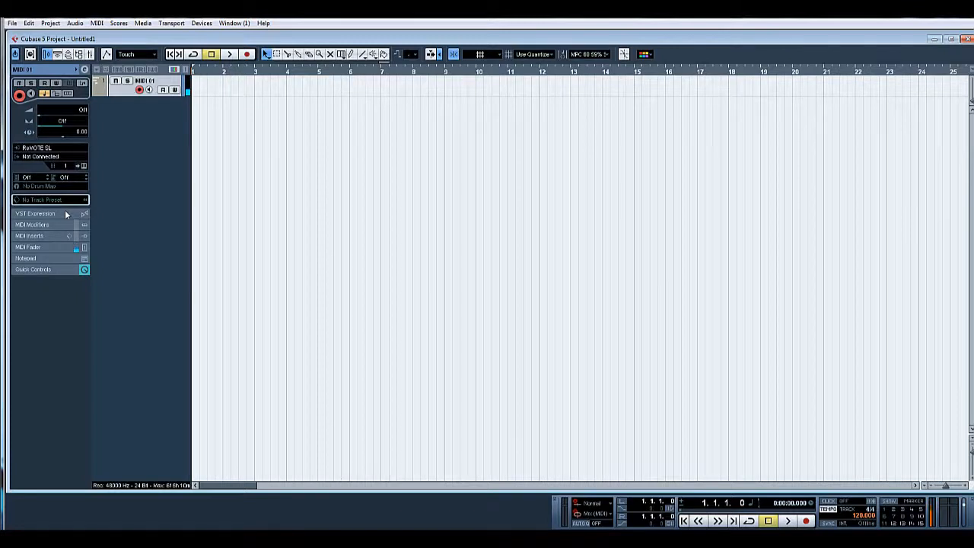
Step: Switch the track's MIDI output through Orbit 9090 and Access Virus, ending on XV 5080
left_click(40, 157)
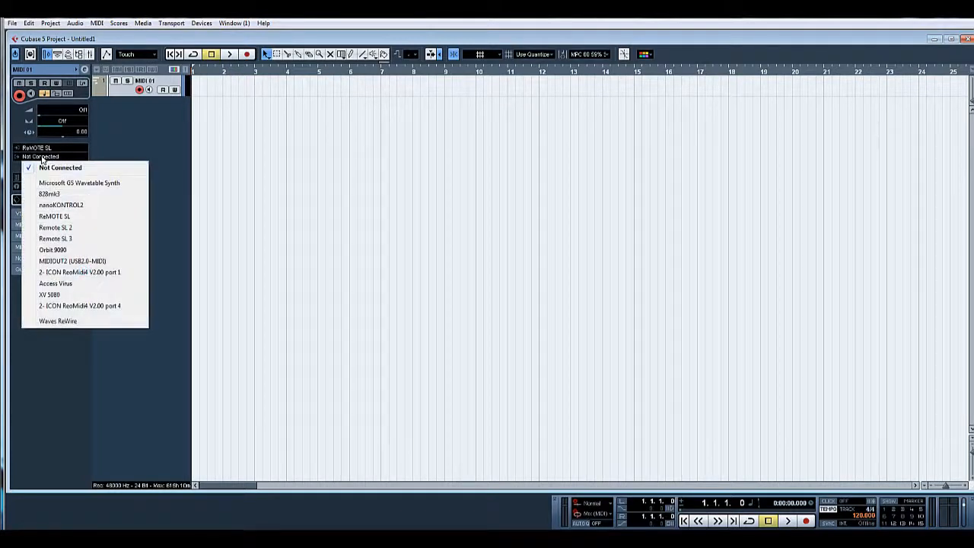
left_click(59, 249)
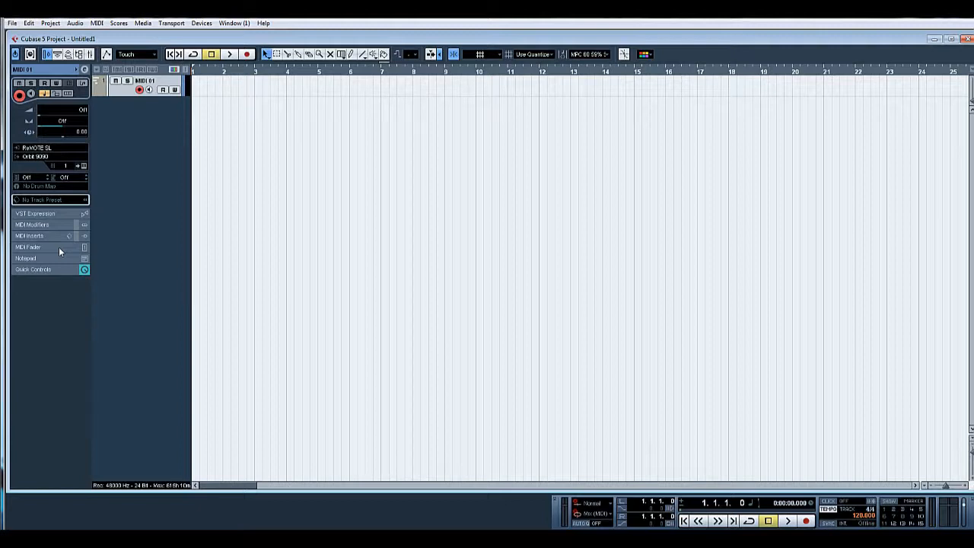
left_click(69, 157)
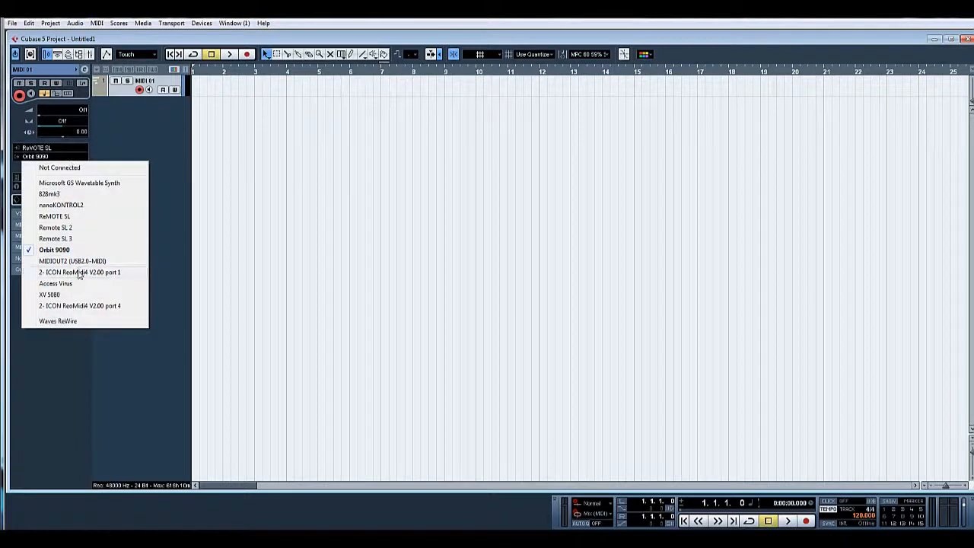
left_click(57, 283)
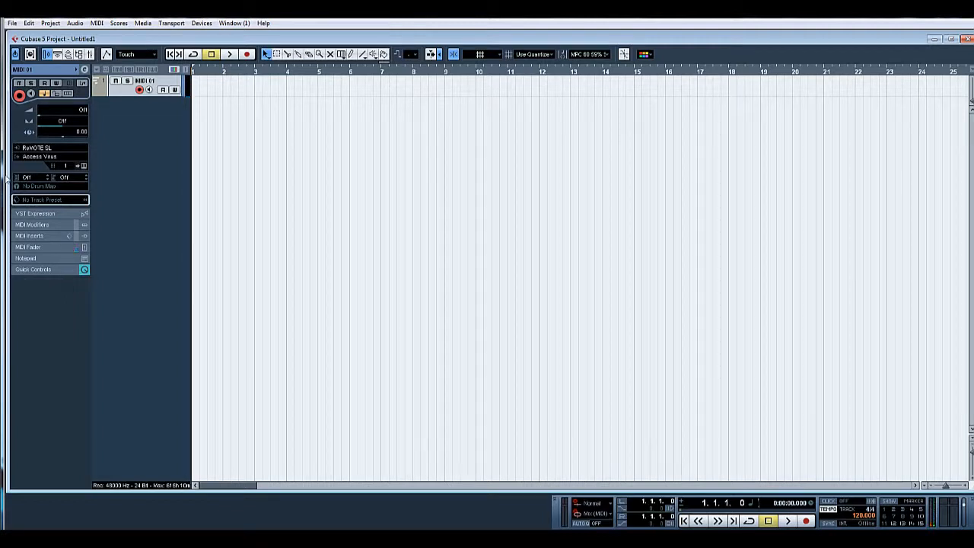
left_click(42, 158)
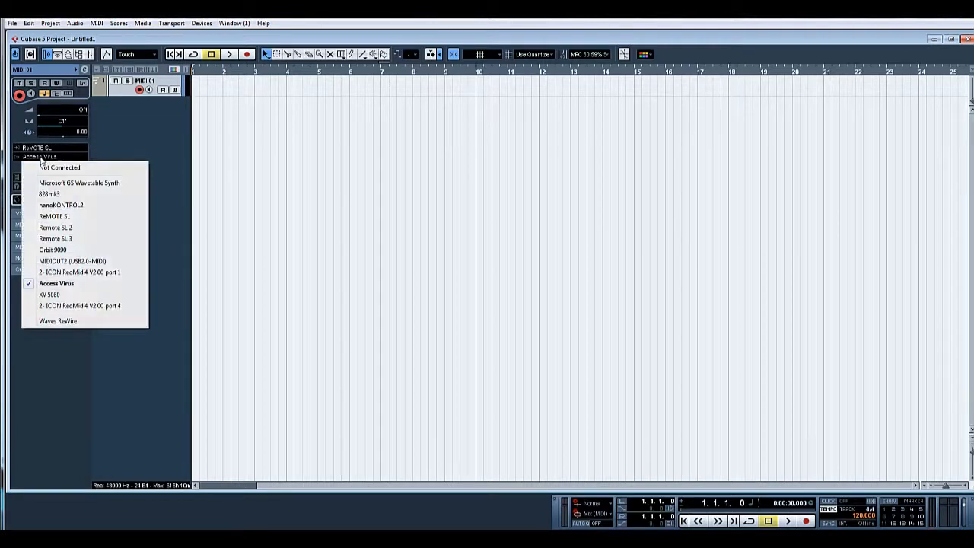
left_click(49, 296)
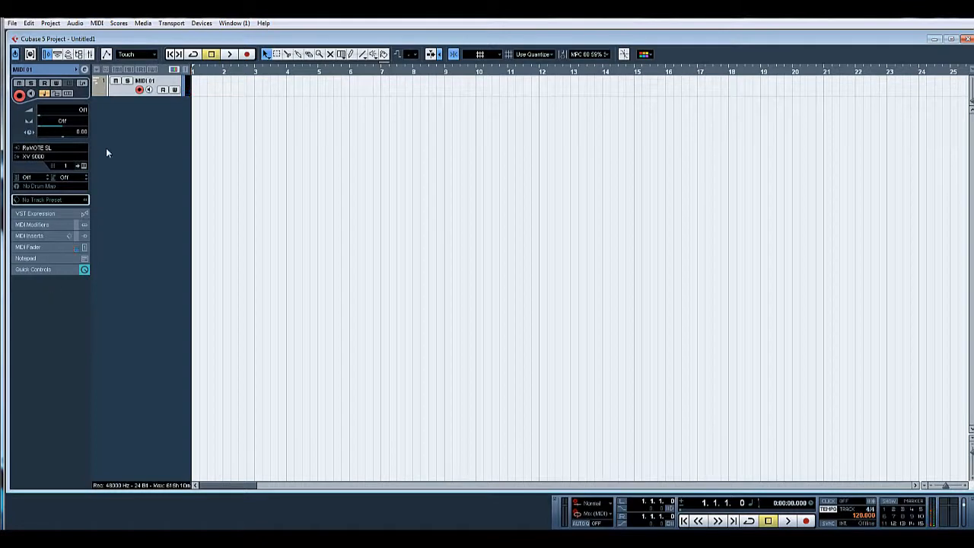
Step: Review the available MIDI outputs and the port names in the device settings' MIDI Port Setup
left_click(63, 157)
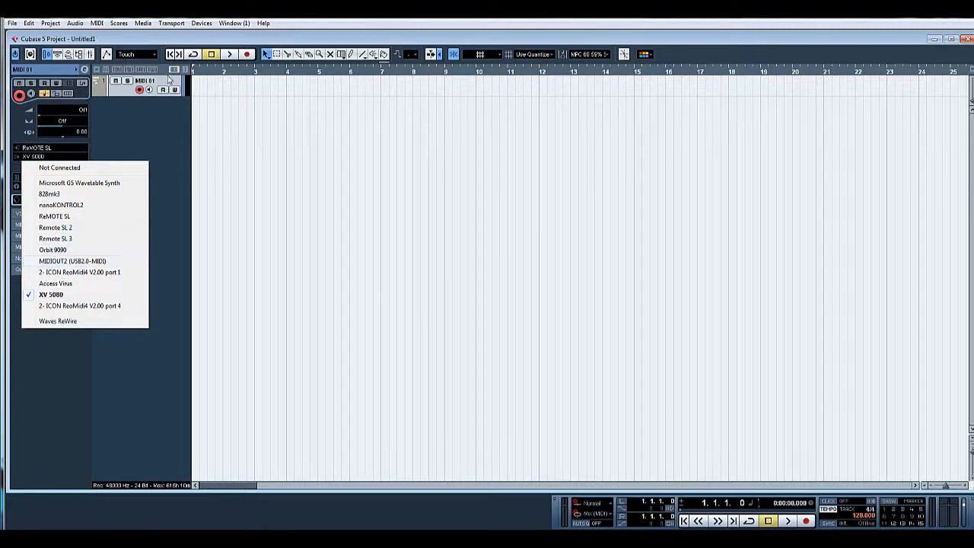
left_click(203, 26)
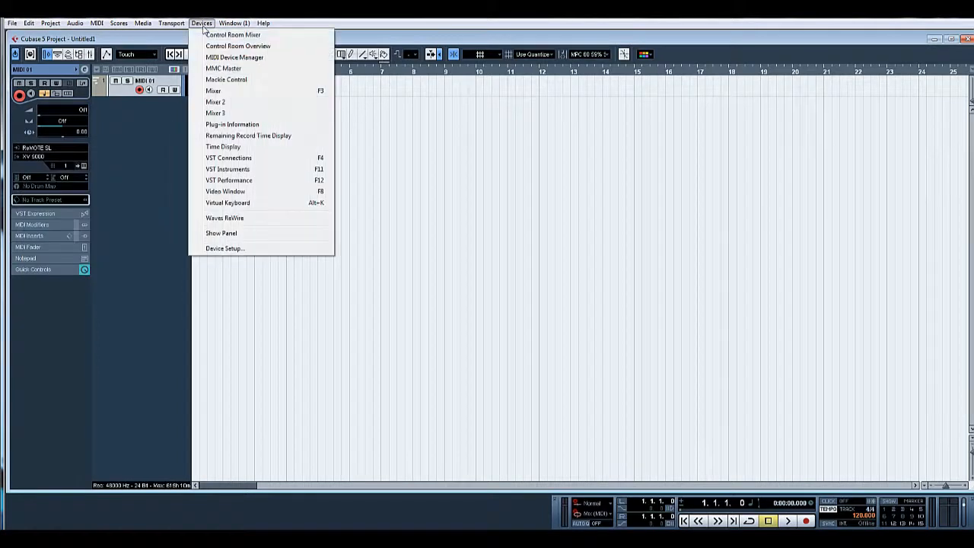
left_click(225, 248)
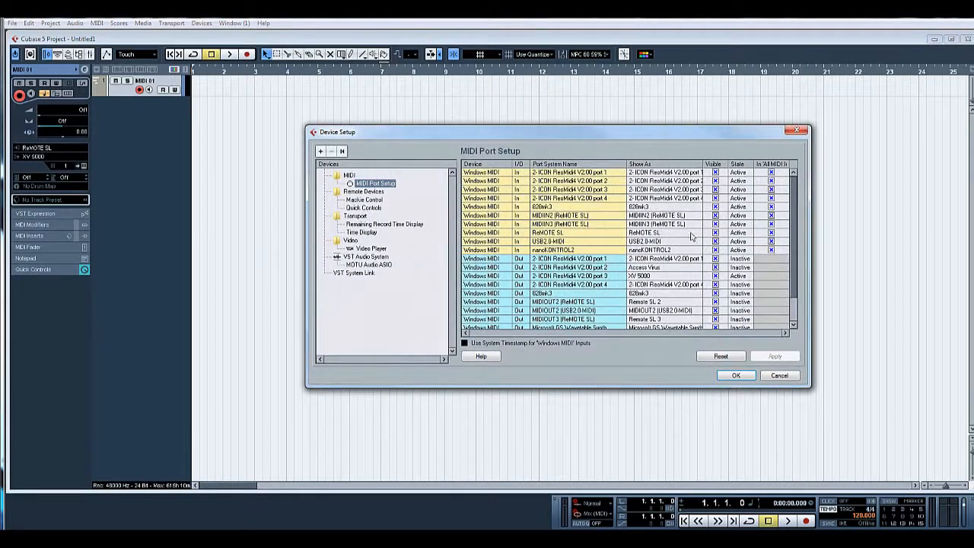
left_click(736, 375)
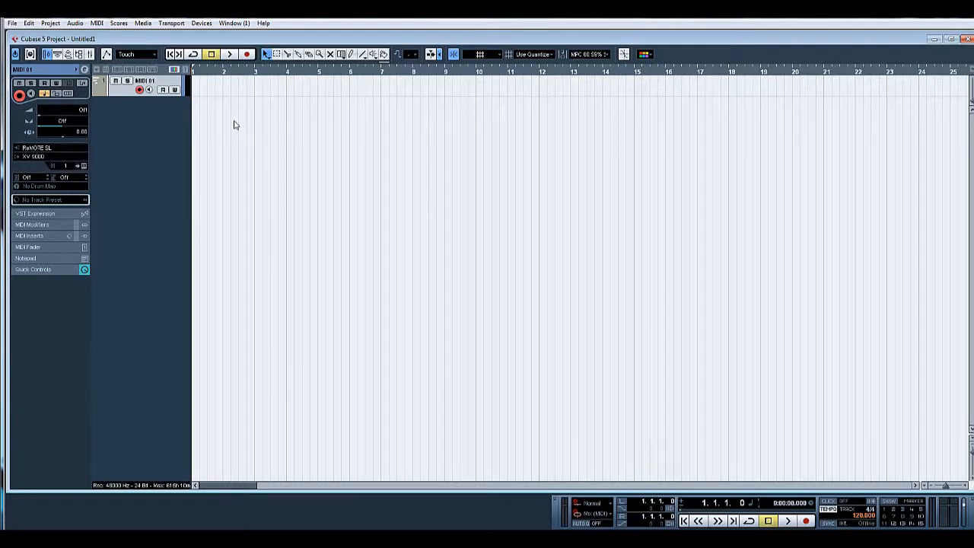
Step: Rename the MIDI 01 track as XV 5080
double_click(146, 80)
type("XV 5080")
key("Return")
Step: Add a second MIDI track below the XV 5080 track
right_click(149, 152)
left_click(190, 176)
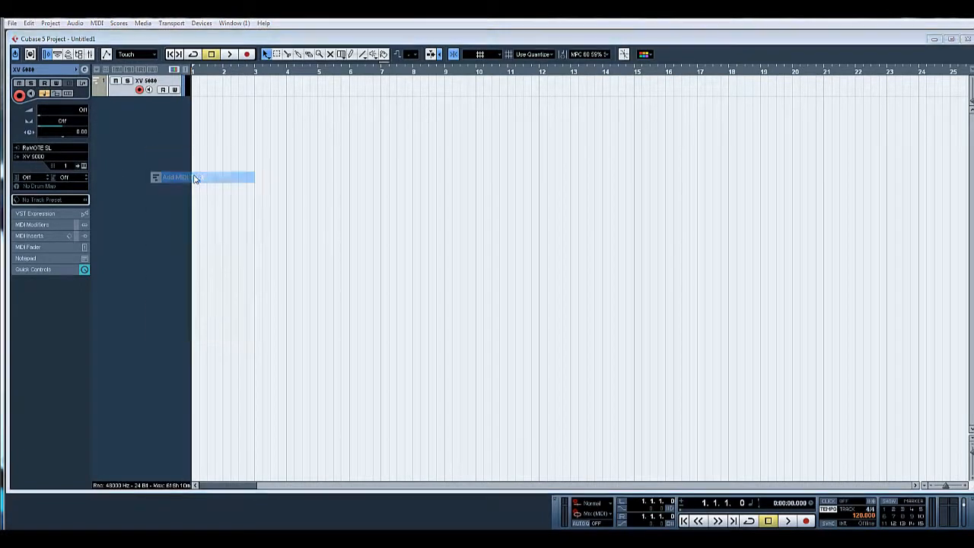
left_click(504, 317)
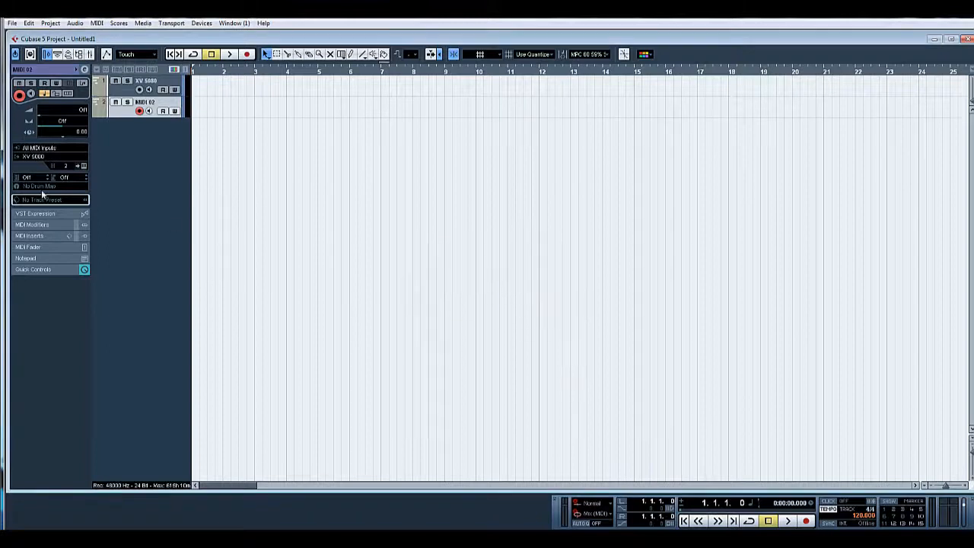
Step: Route the second MIDI track with ReMOTE SL as input and Orbit 9090 as output on channel 1
left_click(33, 150)
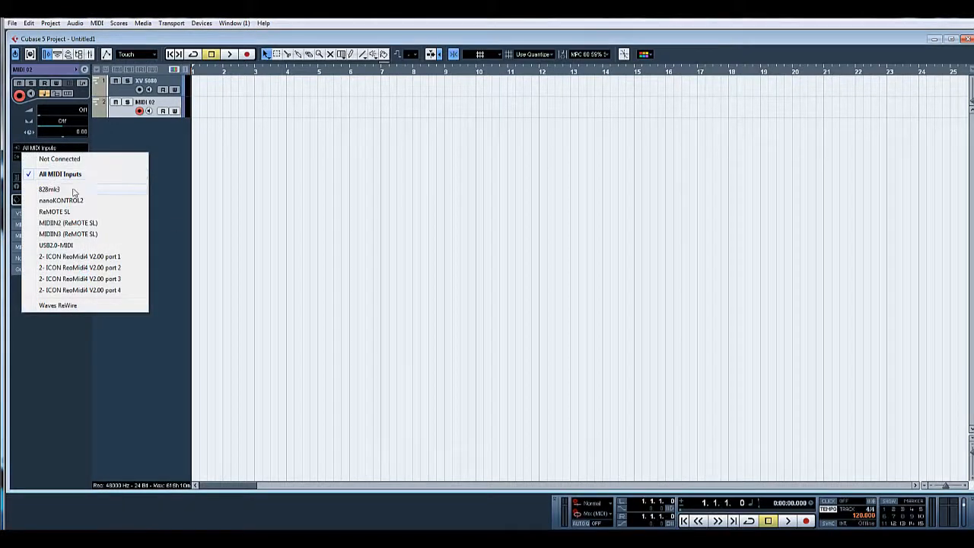
left_click(73, 216)
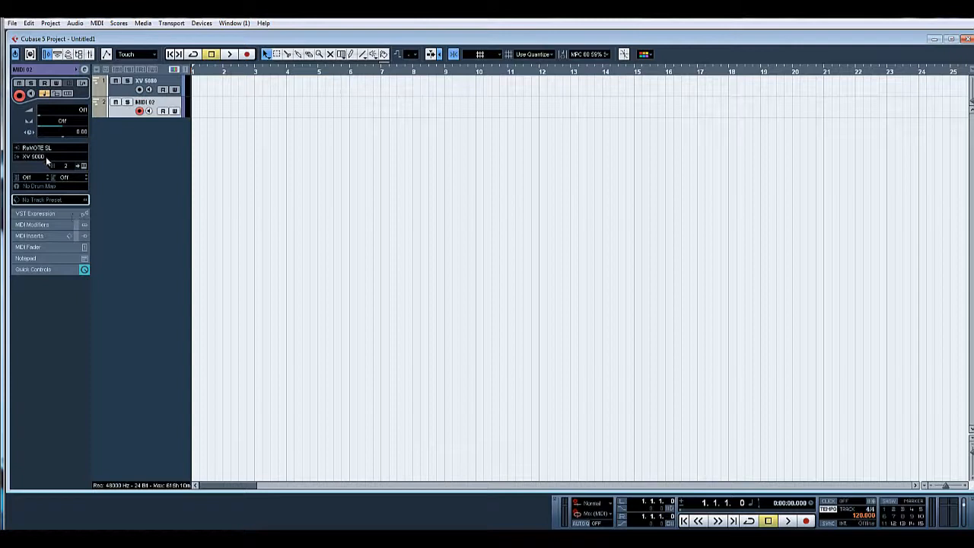
left_click(46, 157)
left_click(53, 249)
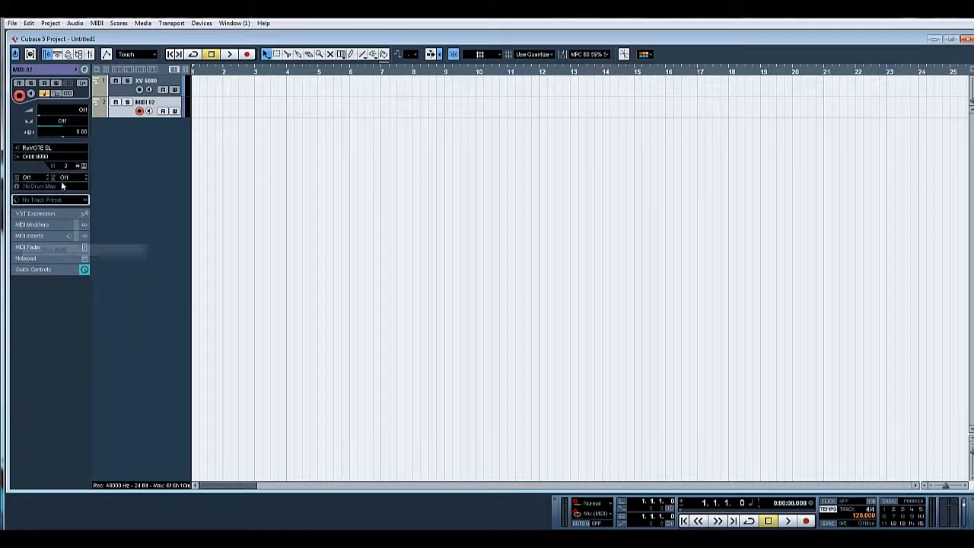
left_click(65, 166)
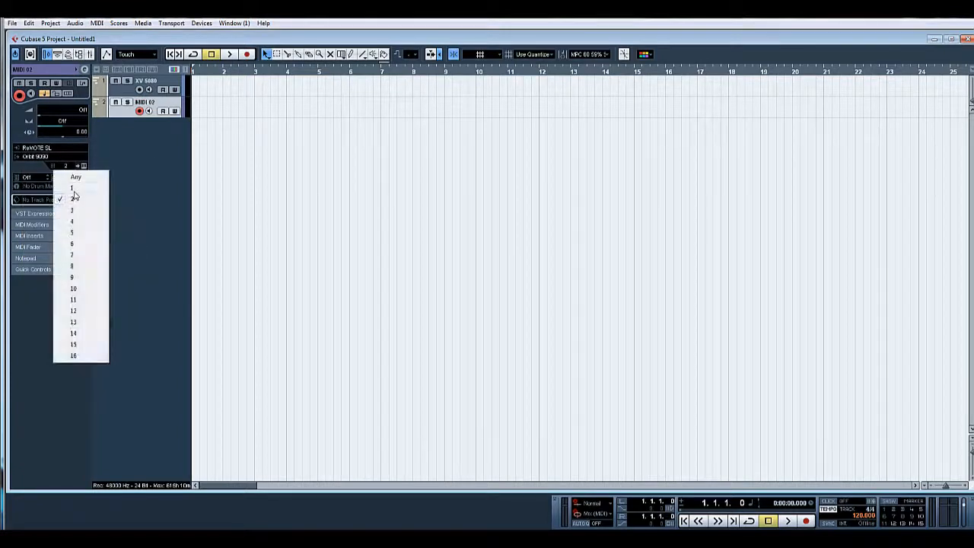
left_click(73, 189)
Step: Rename the second MIDI track as Orbit
double_click(160, 104)
type("Orbit")
key("Return")
Step: Add a third MIDI track and name it Virus
right_click(152, 144)
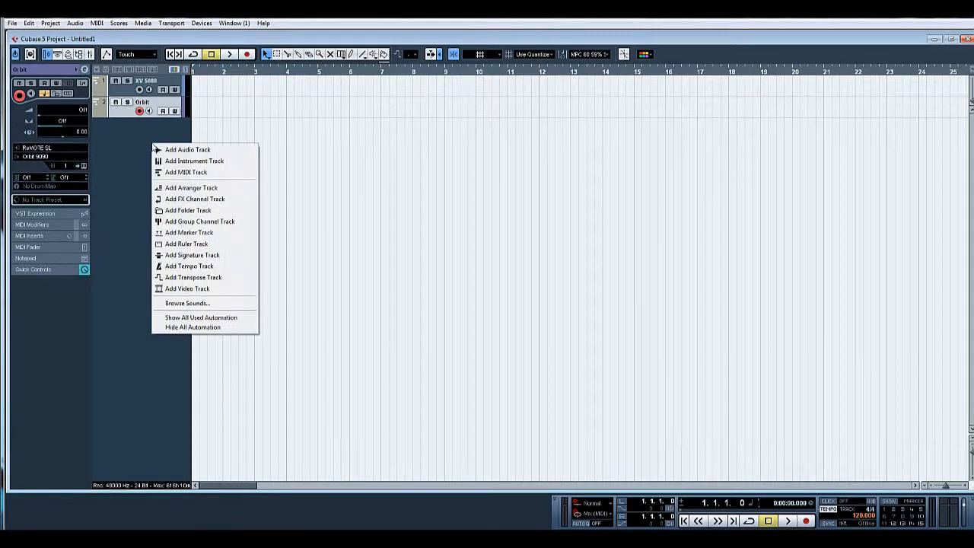
left_click(182, 172)
left_click(505, 315)
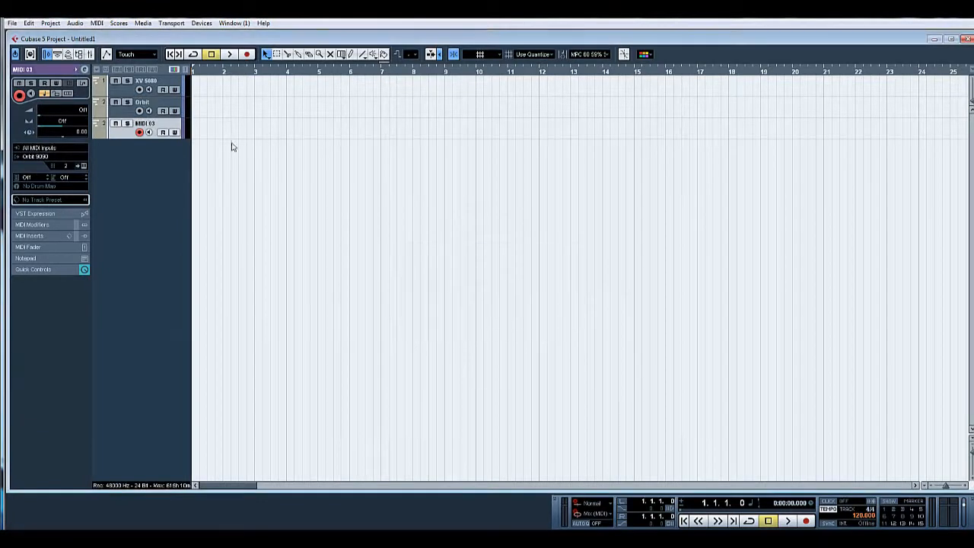
double_click(165, 124)
type("Virus")
key("Return")
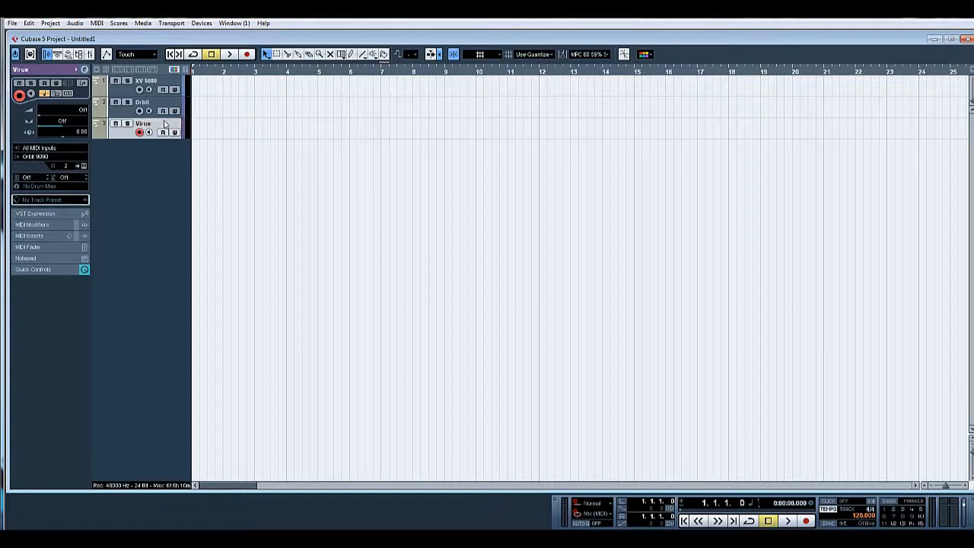
Step: Route the Virus track with ReMOTE SL as input and Access Virus as output on channel 1
left_click(46, 148)
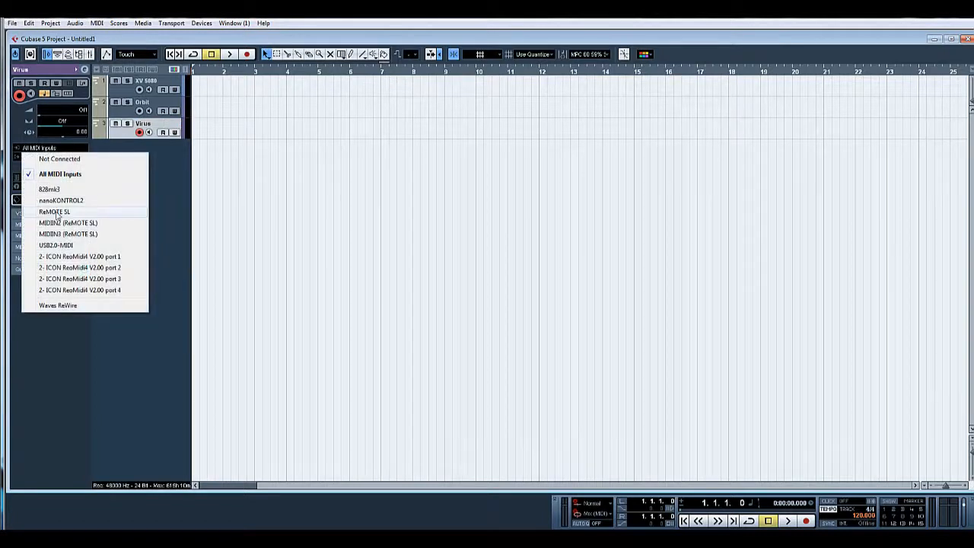
left_click(66, 212)
left_click(45, 157)
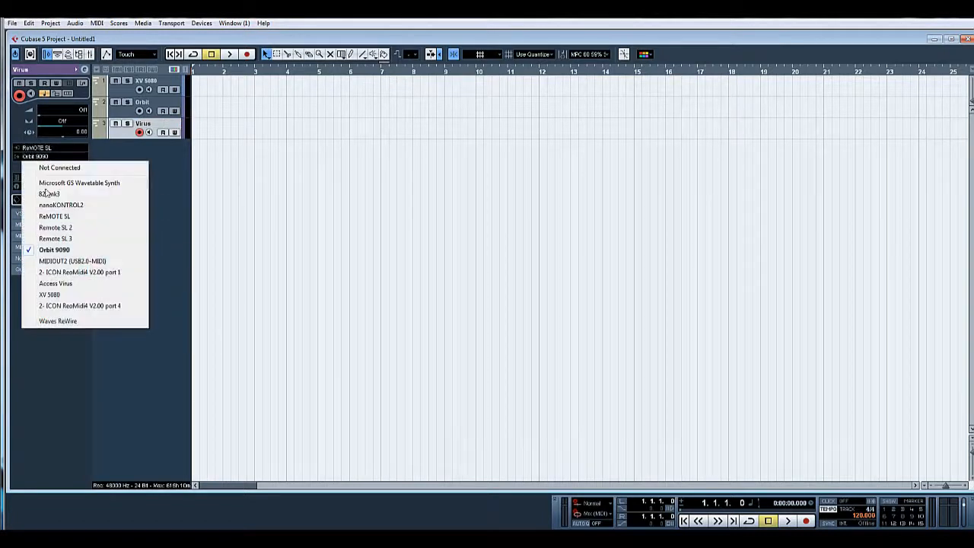
left_click(72, 283)
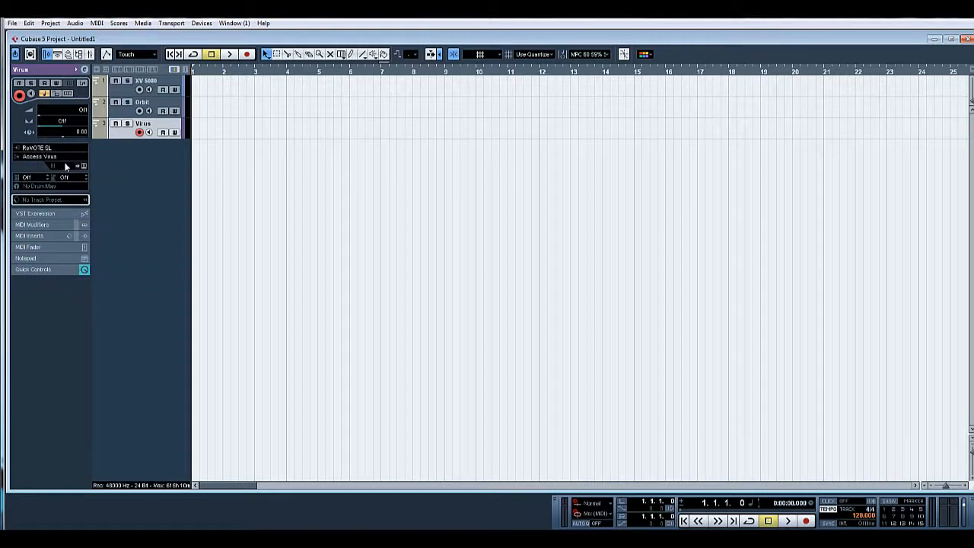
left_click(65, 165)
left_click(72, 188)
Step: Select the Orbit track and then the XV 5080 track to try each synth from the keyboard
left_click(166, 102)
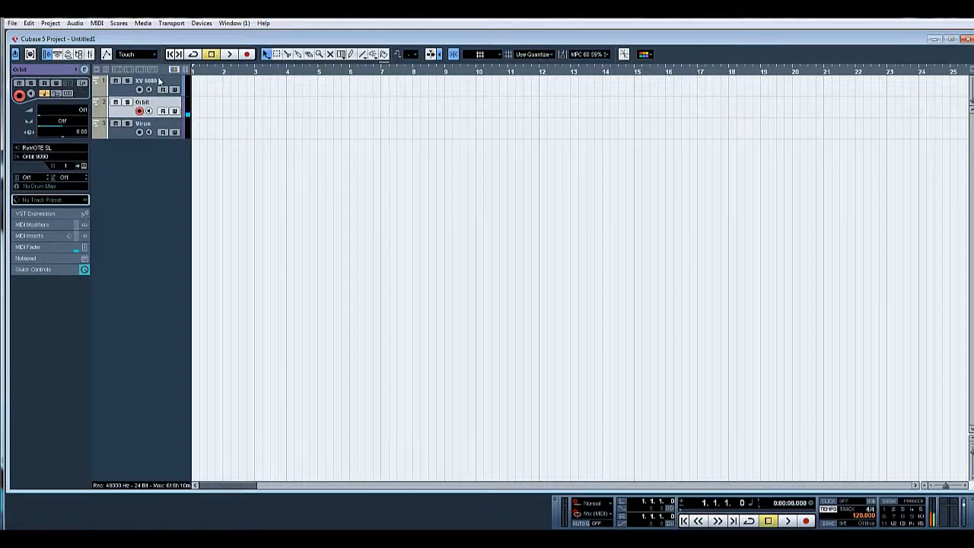
left_click(160, 80)
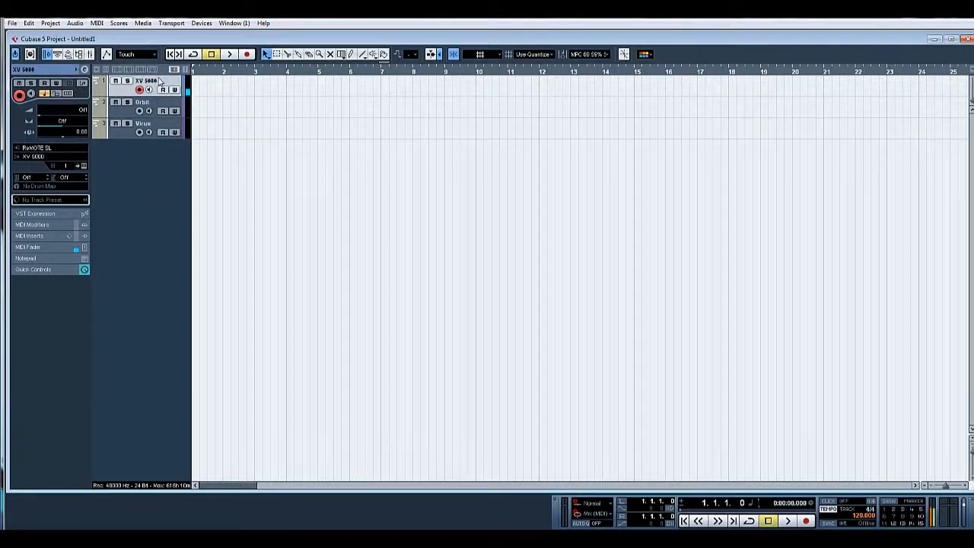